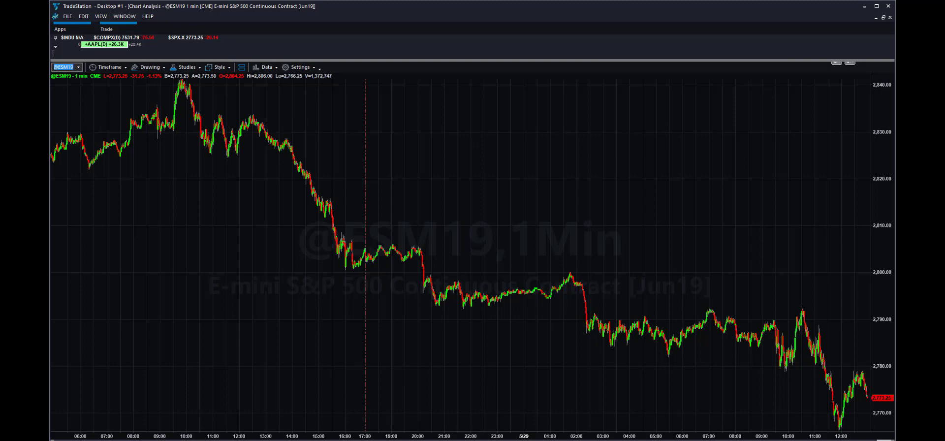
Review the HFT TEST strategy code in the TradeStation Development Environment and return to the chart
key(alt+Tab)
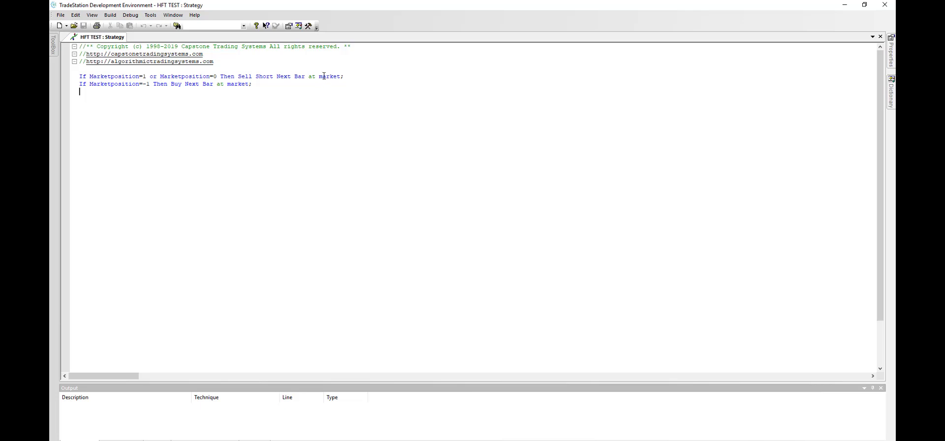
click(843, 5)
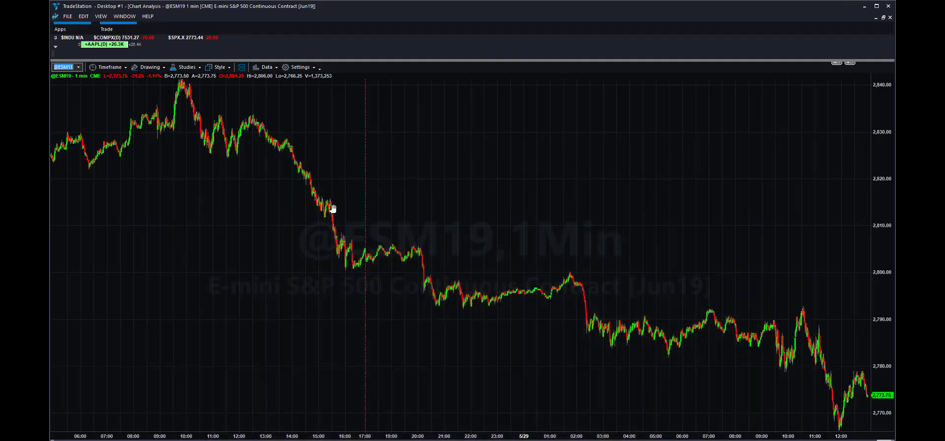
mouse_move(642, 418)
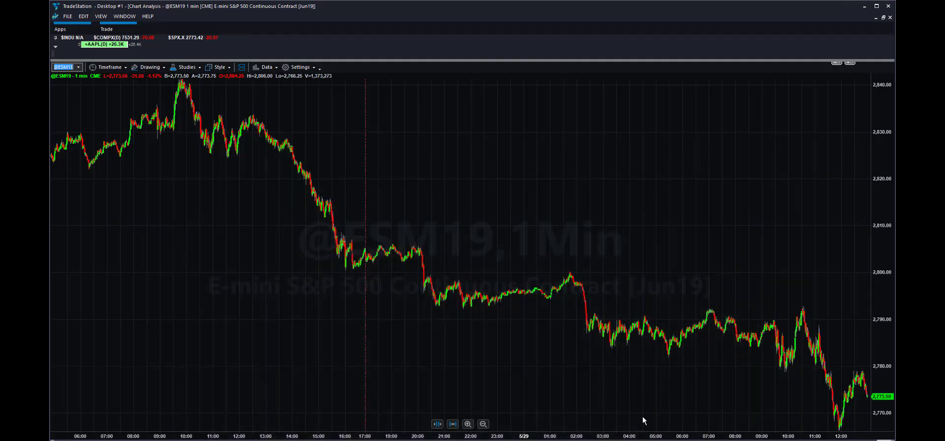
click(453, 425)
click(452, 425)
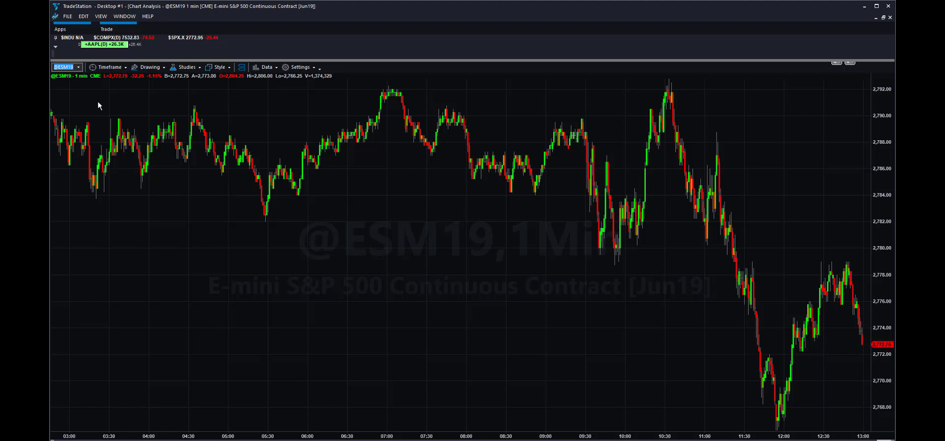
right_click(154, 91)
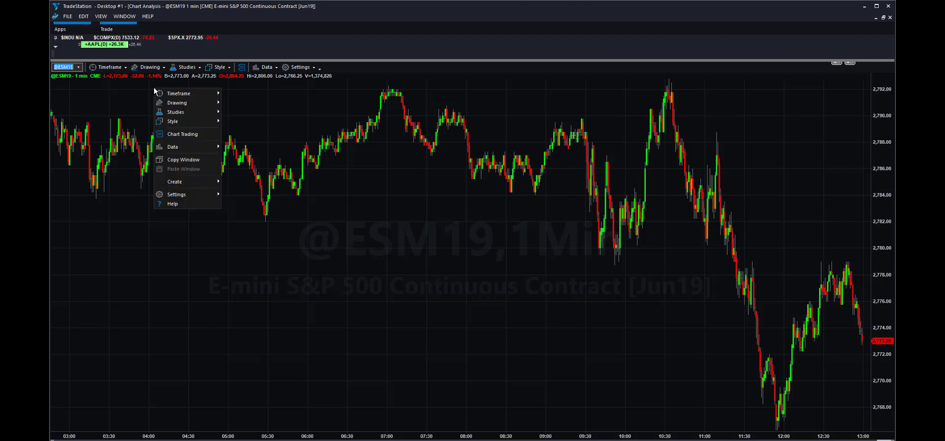
right_click(127, 93)
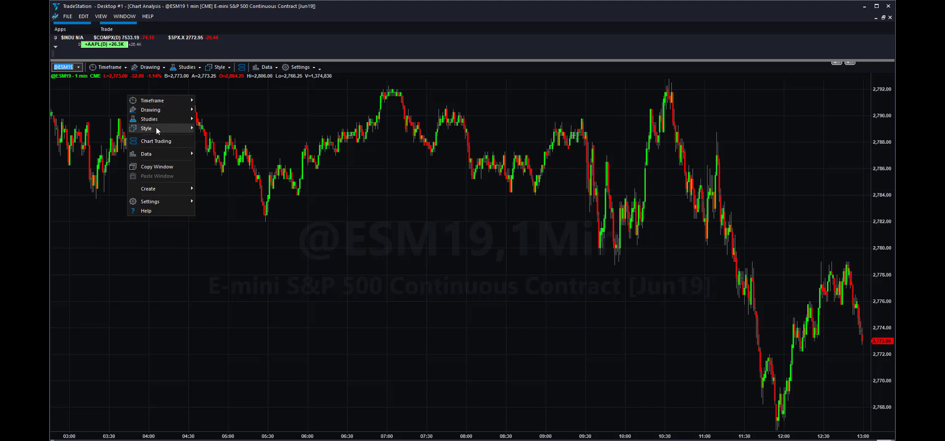
mouse_move(156, 117)
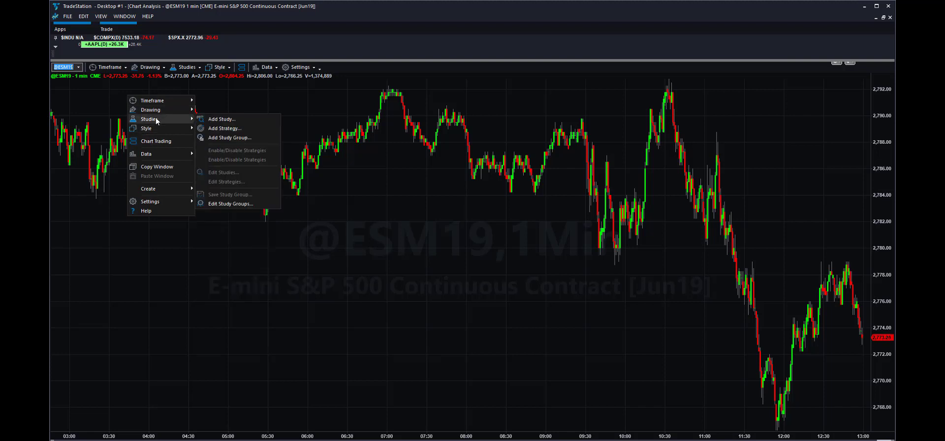
click(218, 128)
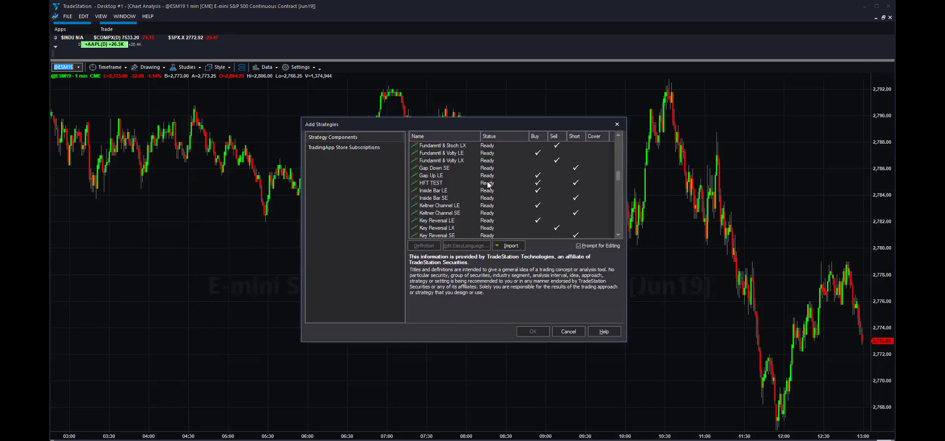
click(441, 185)
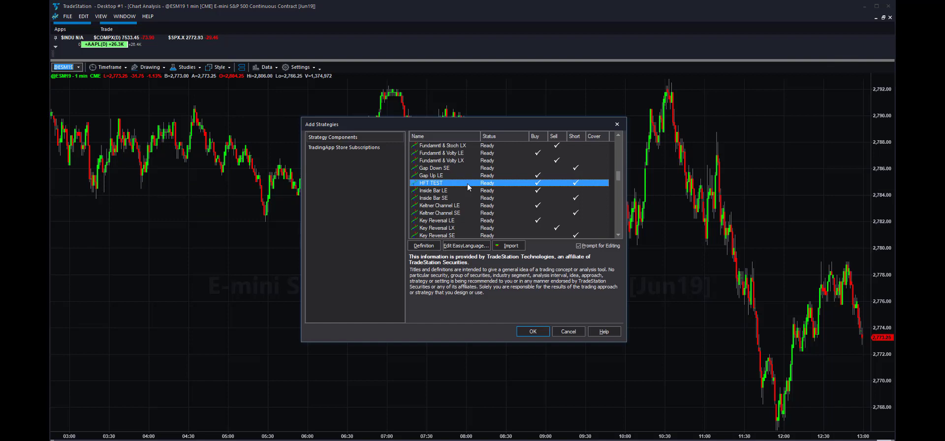
click(533, 332)
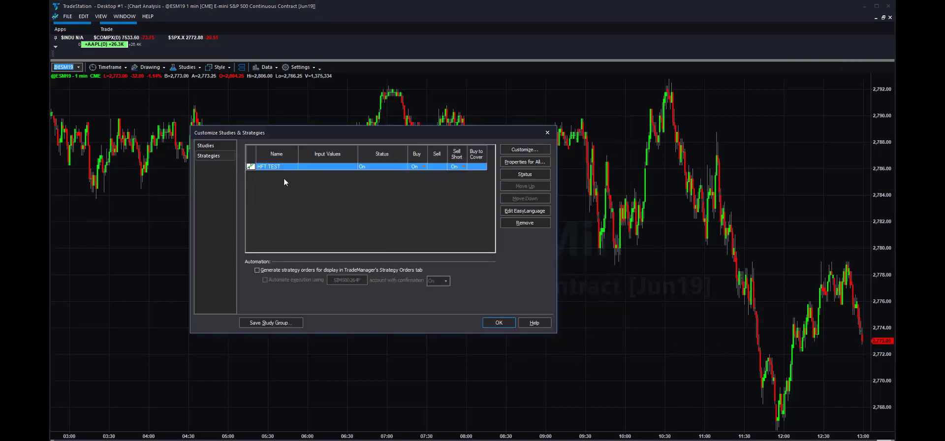
click(500, 323)
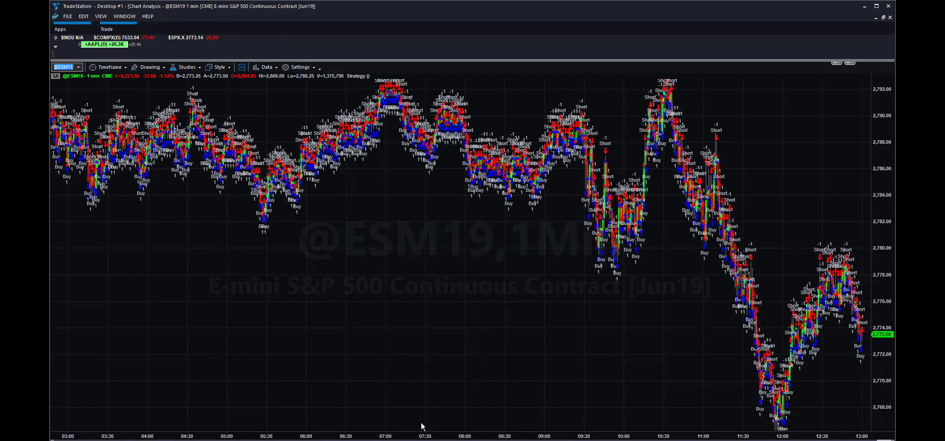
Examine the strategy's buy and short signals across the chart, from the wide overview down to individual bars
click(437, 424)
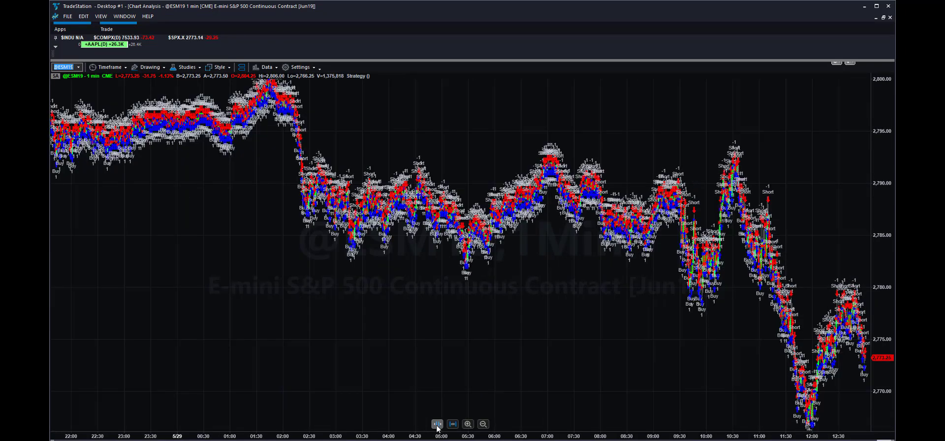
click(437, 424)
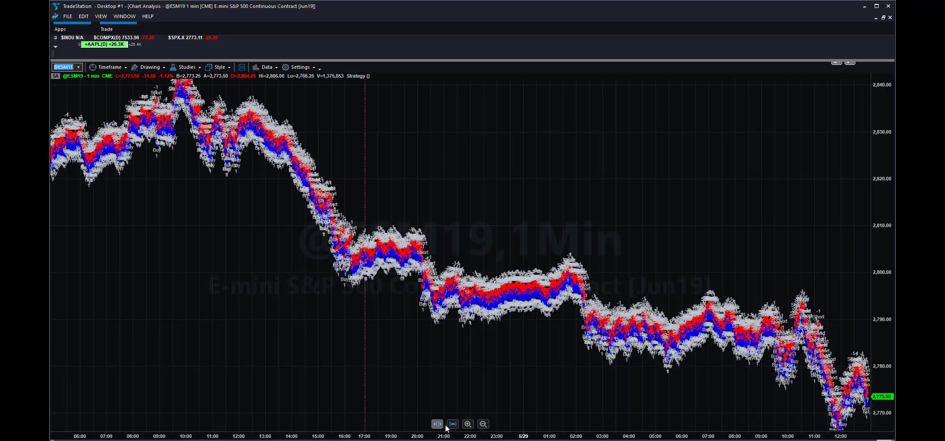
click(453, 424)
click(453, 425)
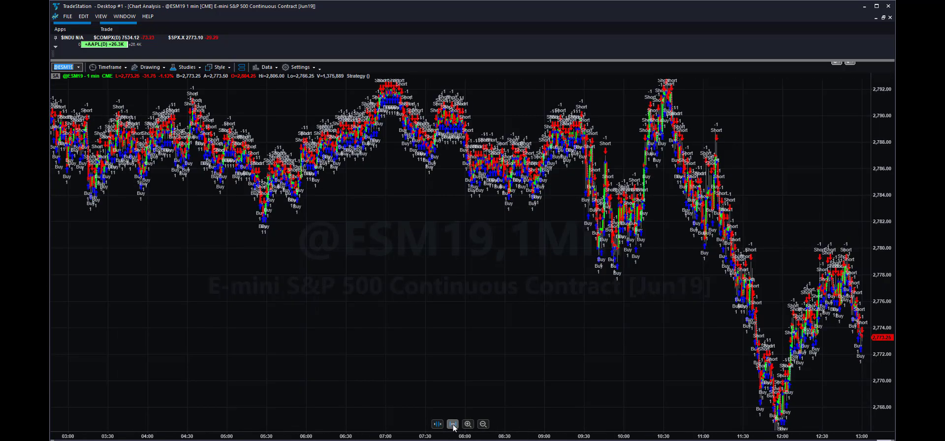
click(453, 424)
click(453, 425)
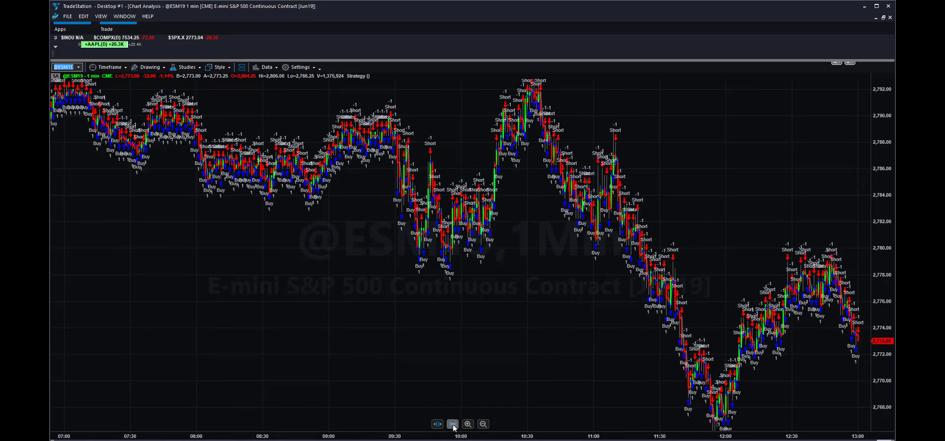
click(453, 425)
click(452, 425)
click(453, 425)
click(453, 424)
click(453, 425)
click(453, 424)
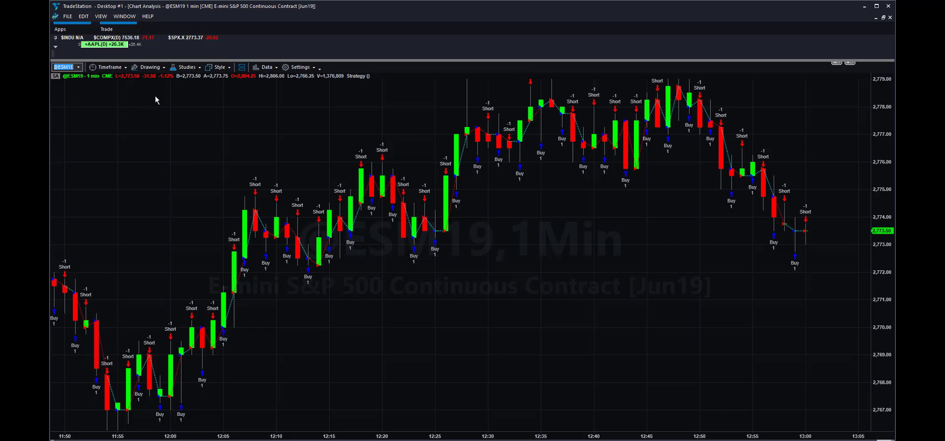
Enable strategy order generation and automated execution for HFT TEST with the simulated account, agreeing to the order generation terms
right_click(148, 115)
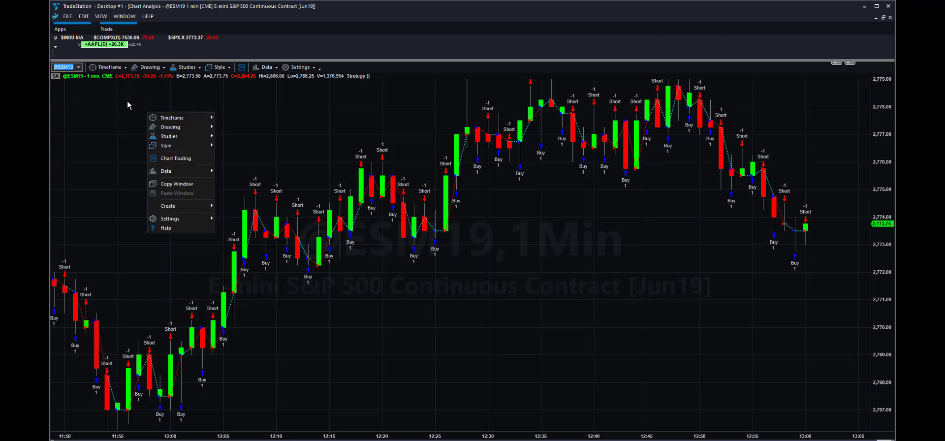
mouse_move(182, 134)
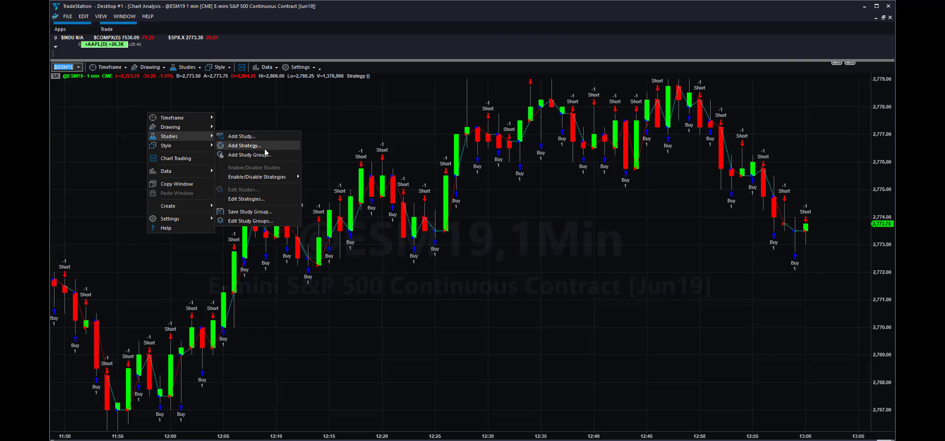
click(253, 200)
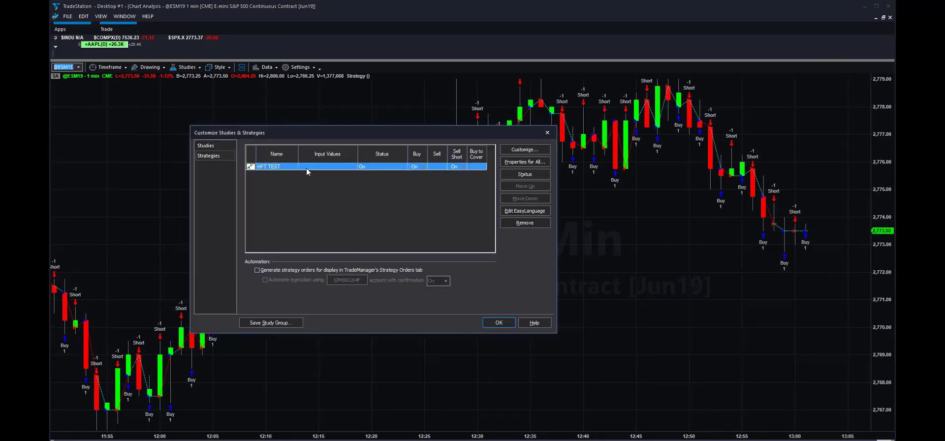
click(297, 269)
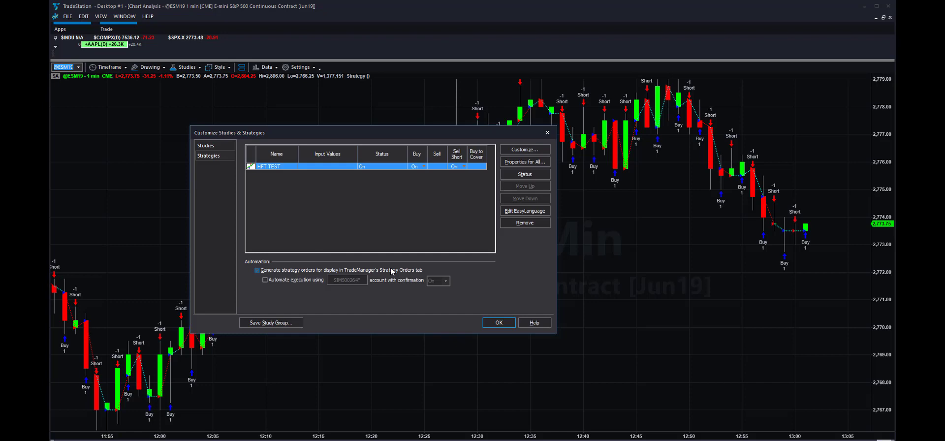
click(274, 272)
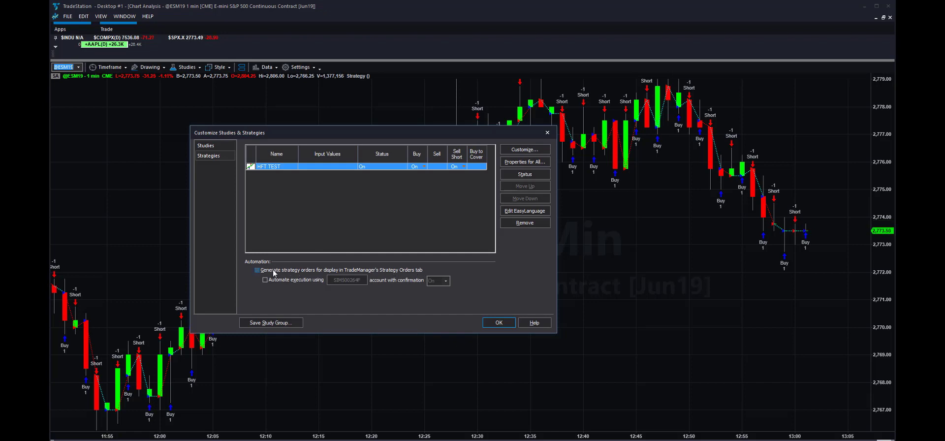
click(281, 276)
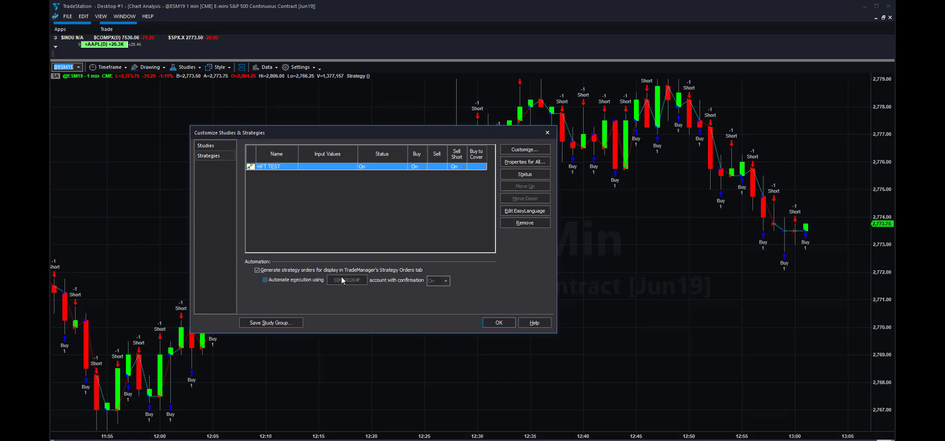
click(274, 271)
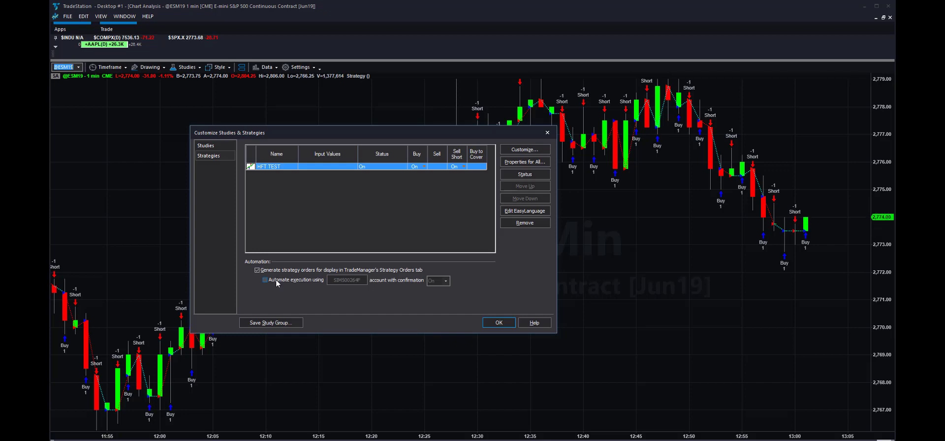
click(265, 280)
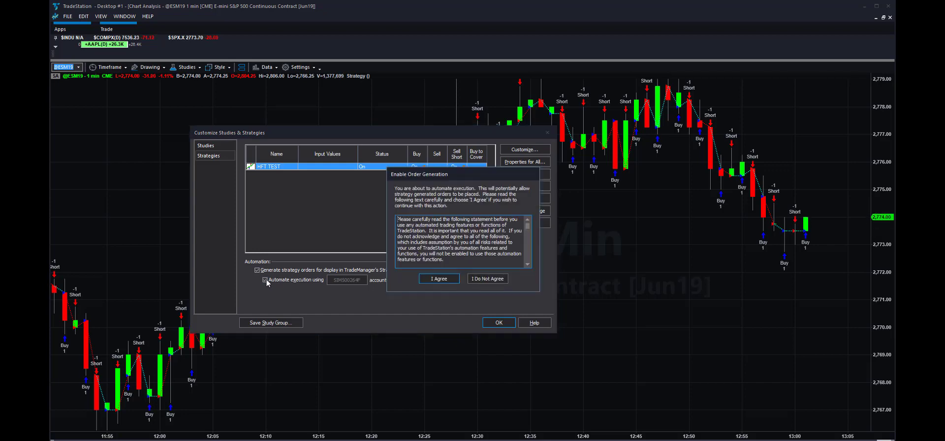
click(433, 280)
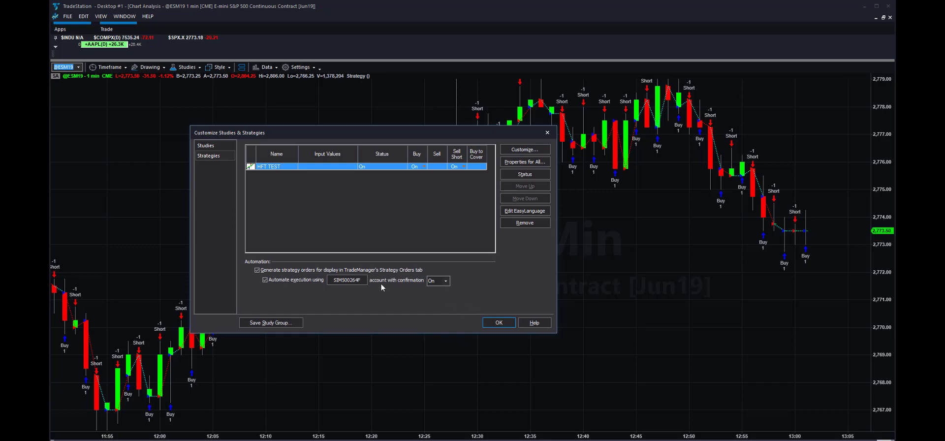
Set the automated execution confirmation to Off and agree to the disable-confirmation terms
click(446, 281)
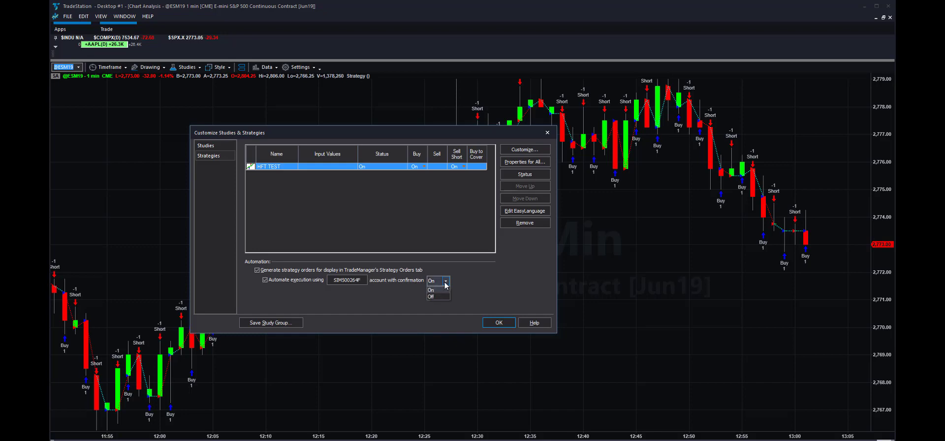
click(438, 296)
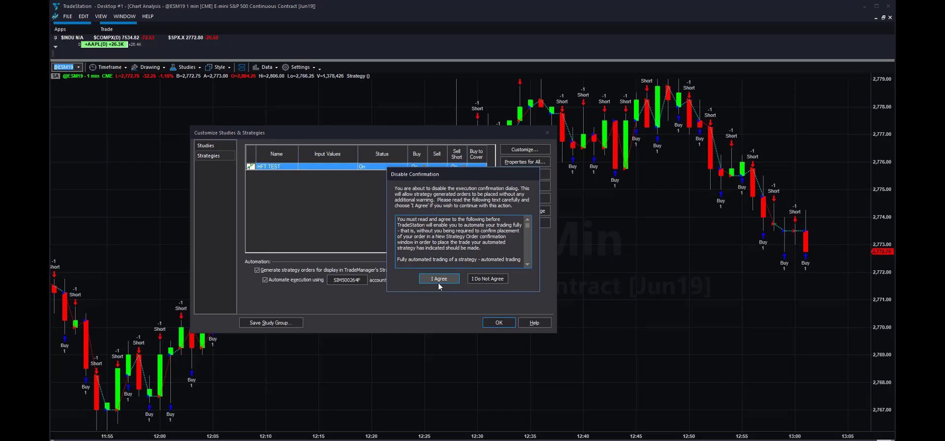
click(437, 279)
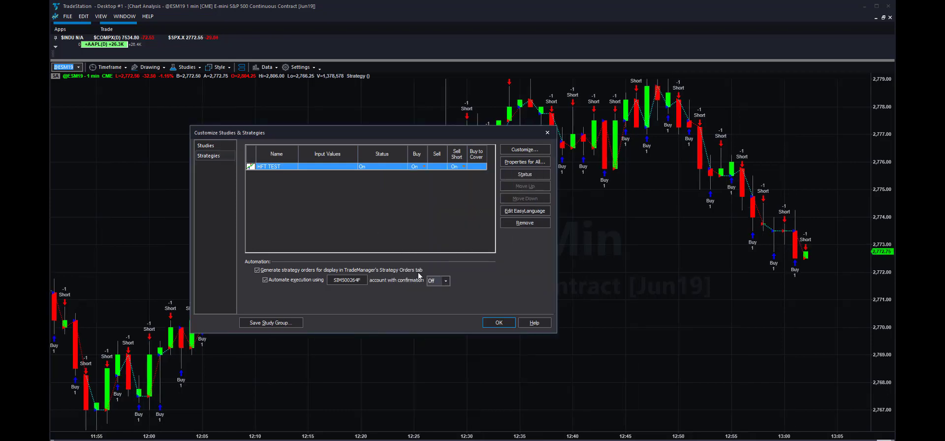
In the properties for all strategies, set entry and exit limit order replacement to 3 seconds and allow multiple automated strategies on the same symbol
click(510, 161)
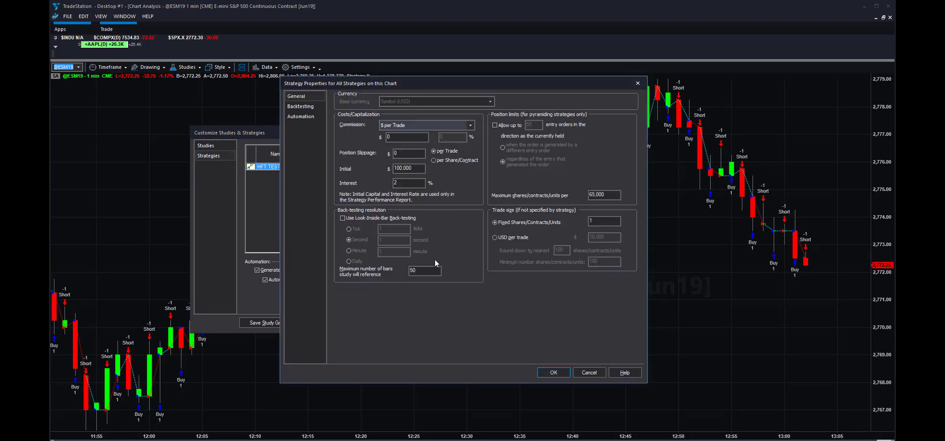
click(300, 117)
click(380, 117)
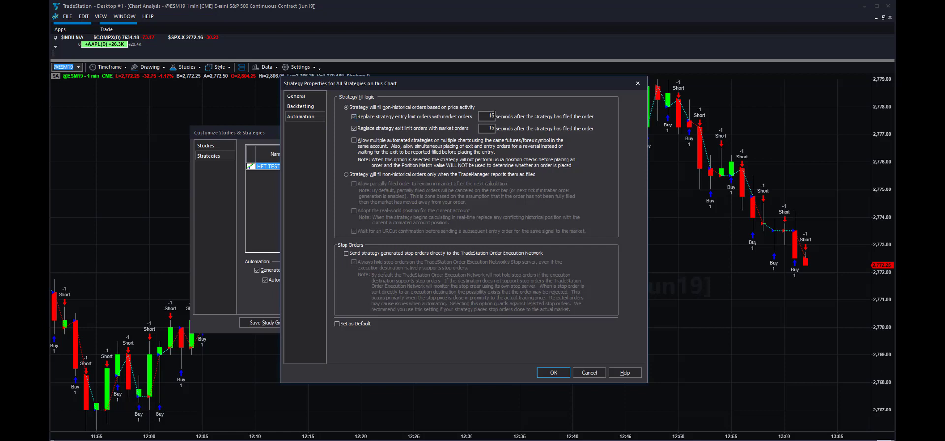
double_click(492, 116)
text(3)
double_click(491, 128)
text(3)
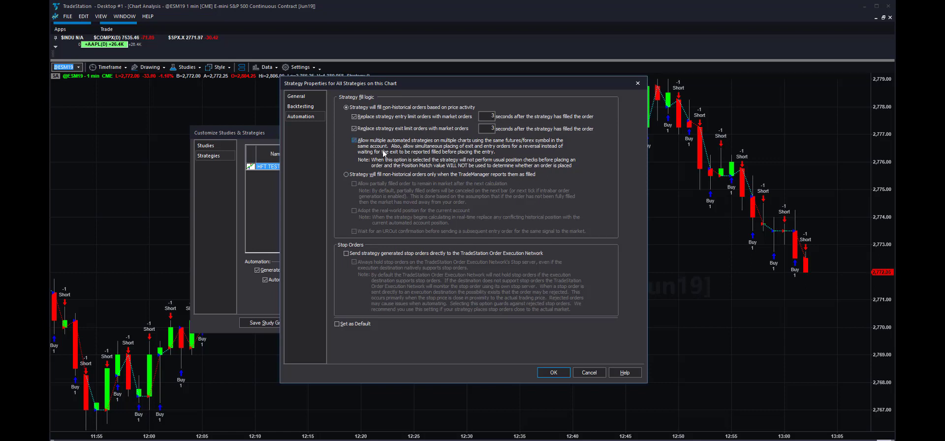
click(454, 147)
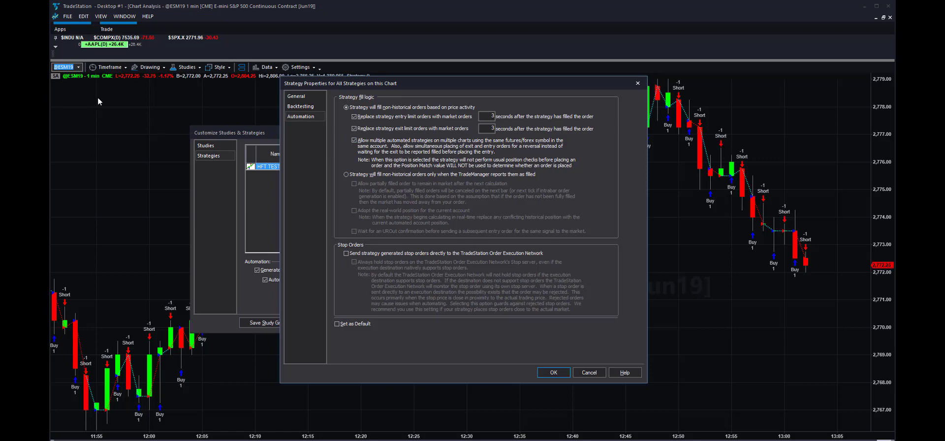
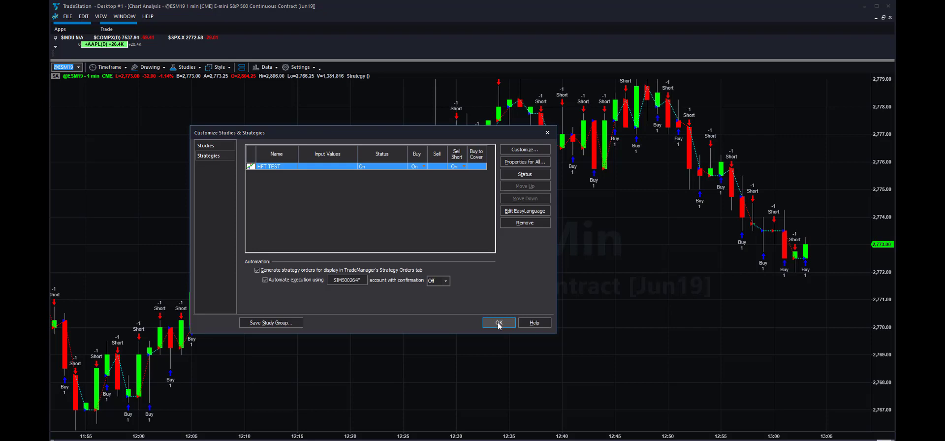
Apply the strategy automation settings and allow the strategy to exit the existing ESM19 position
click(499, 323)
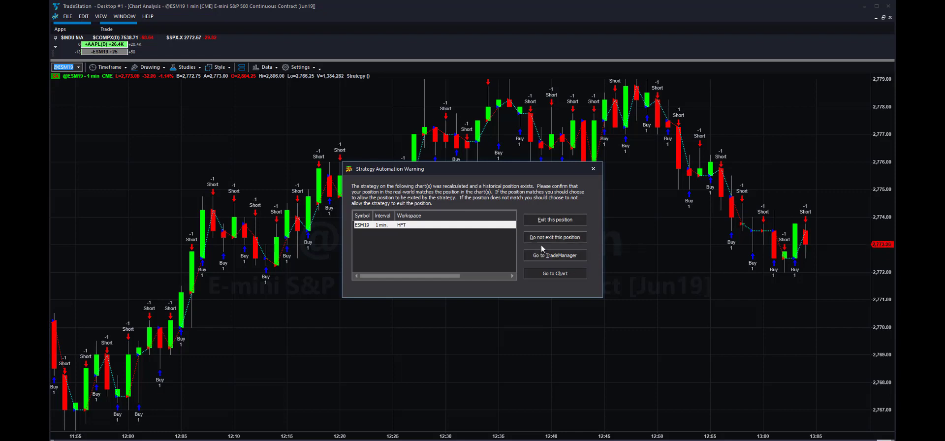
click(542, 220)
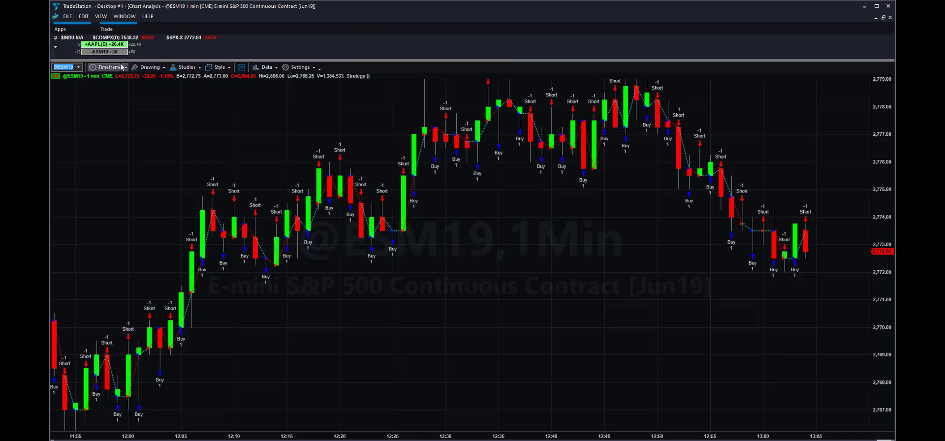
Check the ESM19 position details in the Position Graph bar and set the bar to Auto Hide
mouse_move(111, 51)
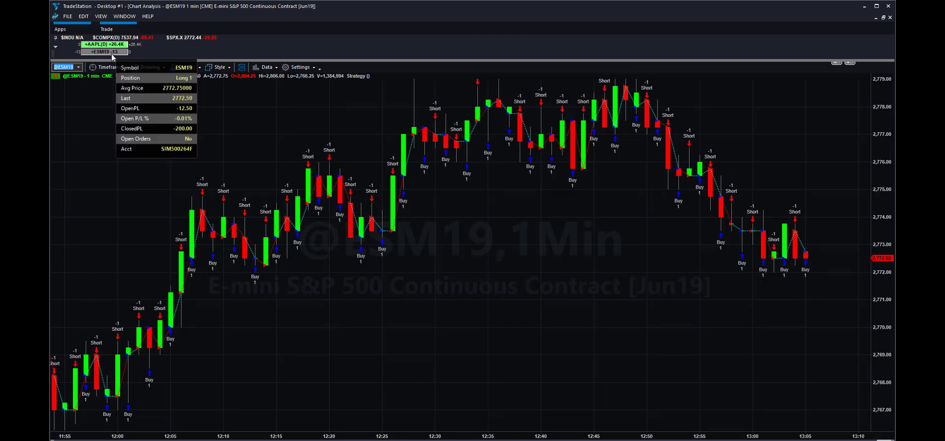
click(55, 47)
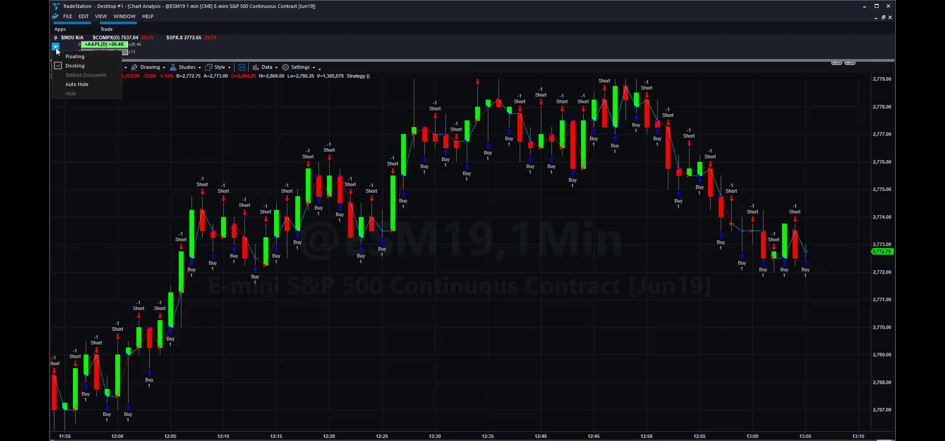
click(75, 66)
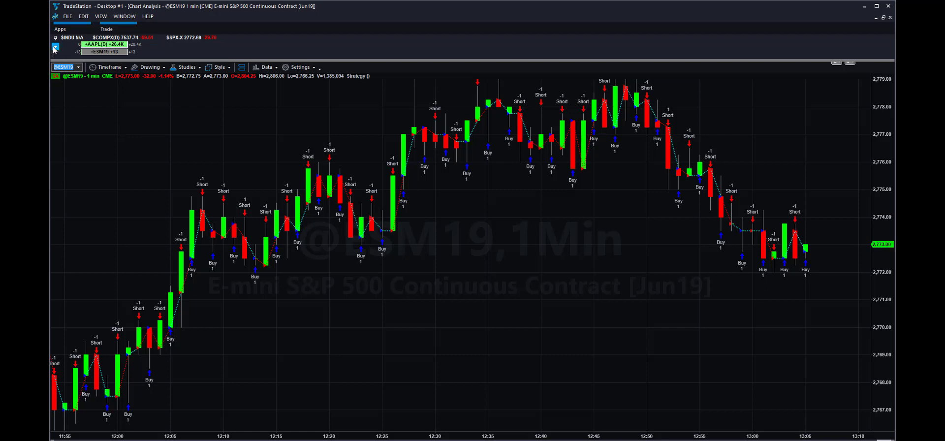
click(56, 47)
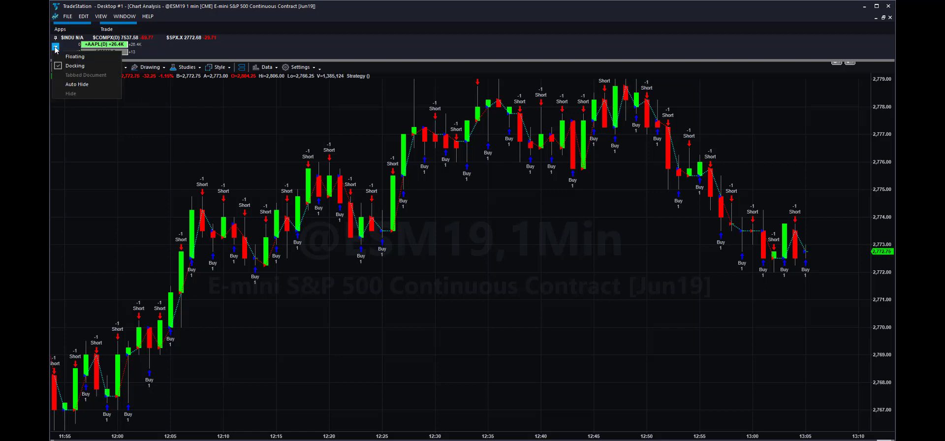
click(67, 83)
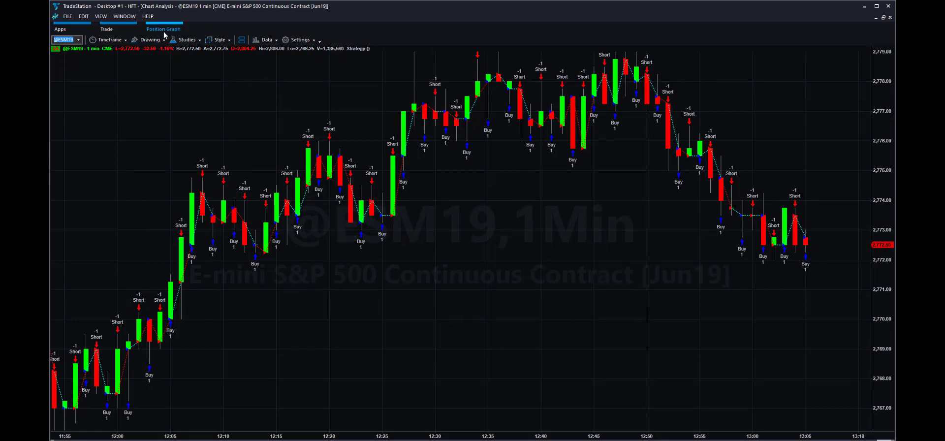
Reveal the hidden Position Graph bar and dock it again by turning off Auto Hide
mouse_move(164, 30)
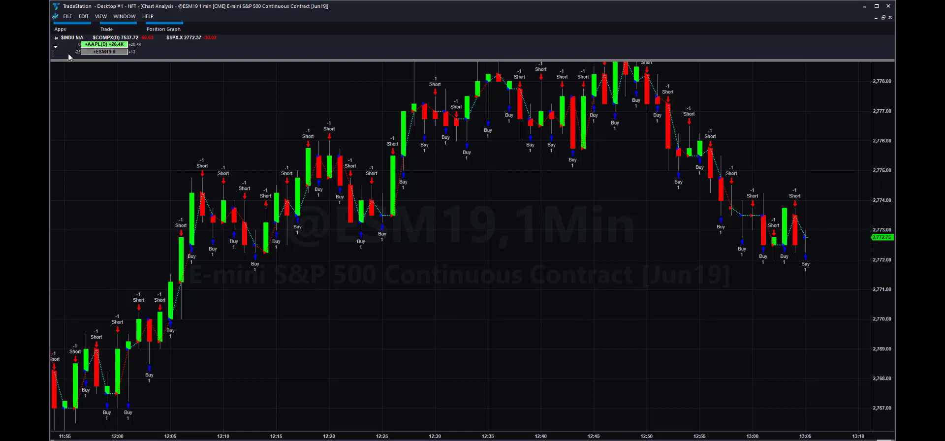
click(55, 47)
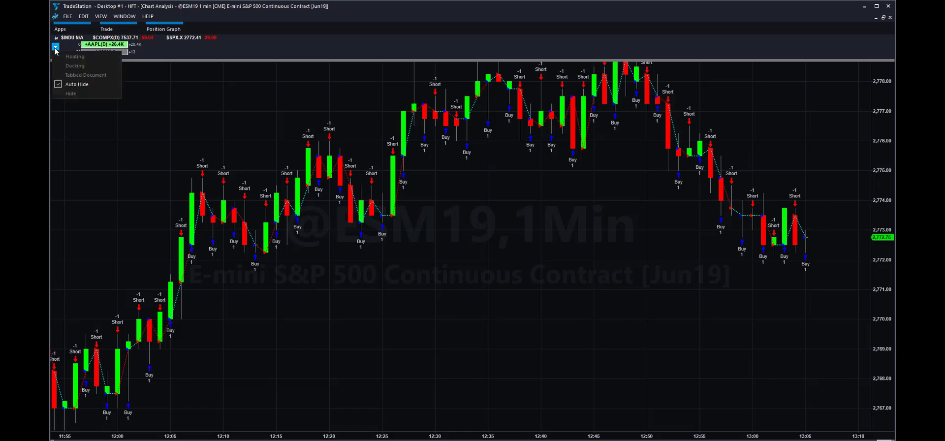
click(61, 84)
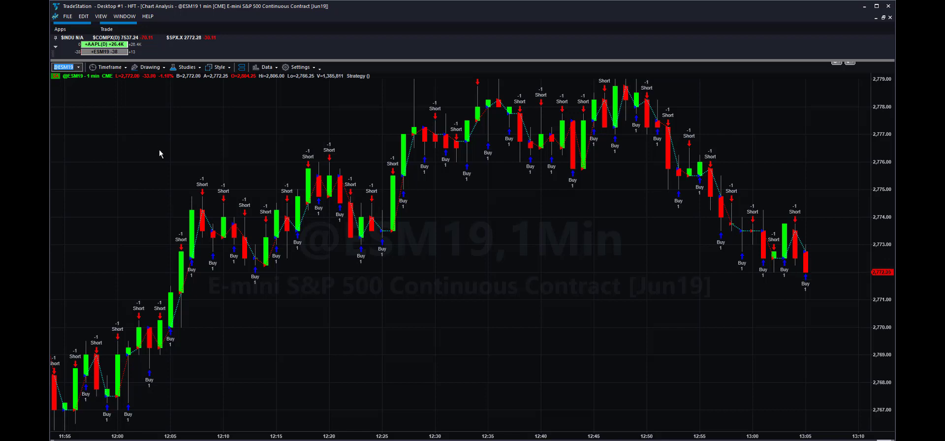
right_click(224, 120)
mouse_move(258, 136)
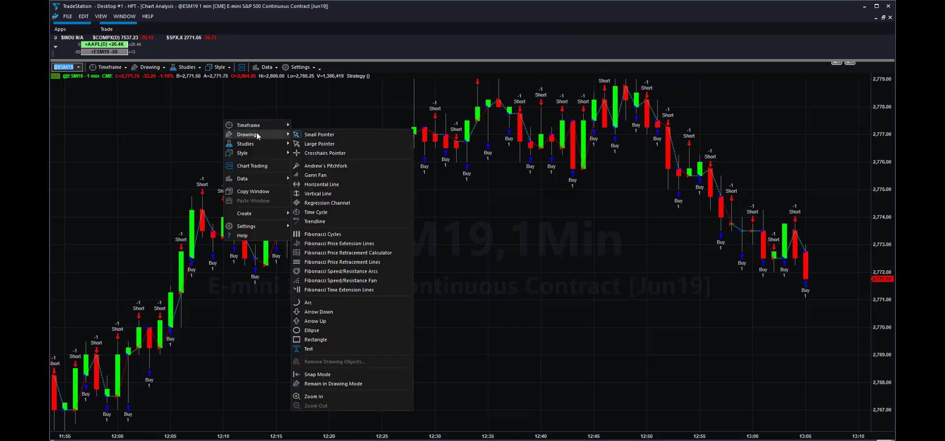
mouse_move(275, 178)
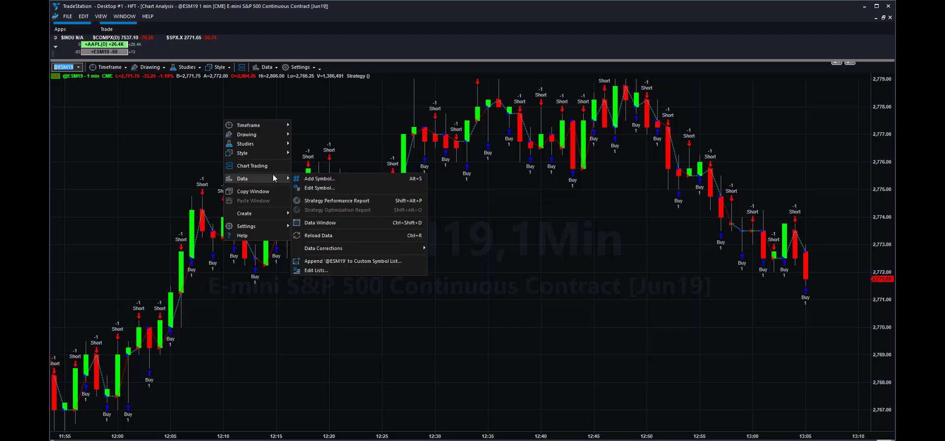
click(319, 188)
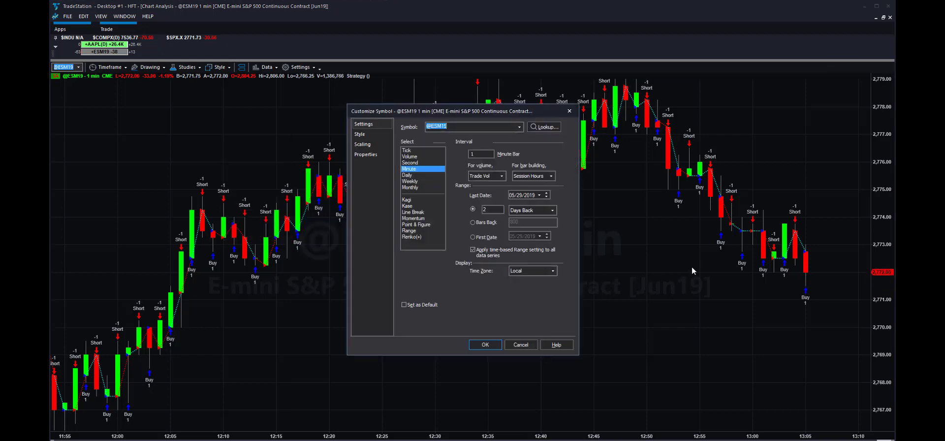
click(422, 151)
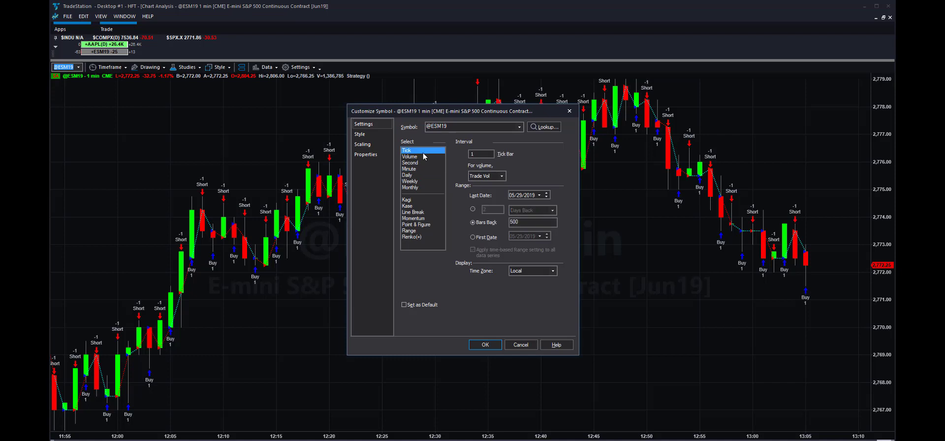
click(477, 345)
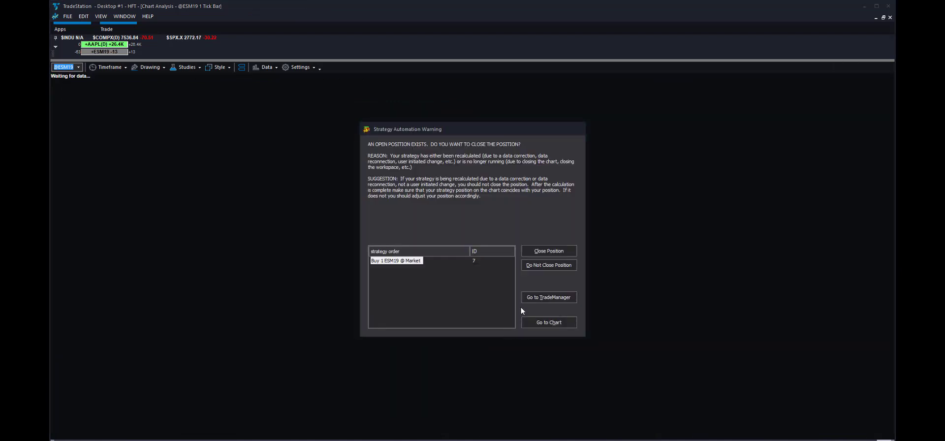
Close the open ESM19 position, keeping the strategy automation enabled and letting the strategy exit the historical position
click(549, 251)
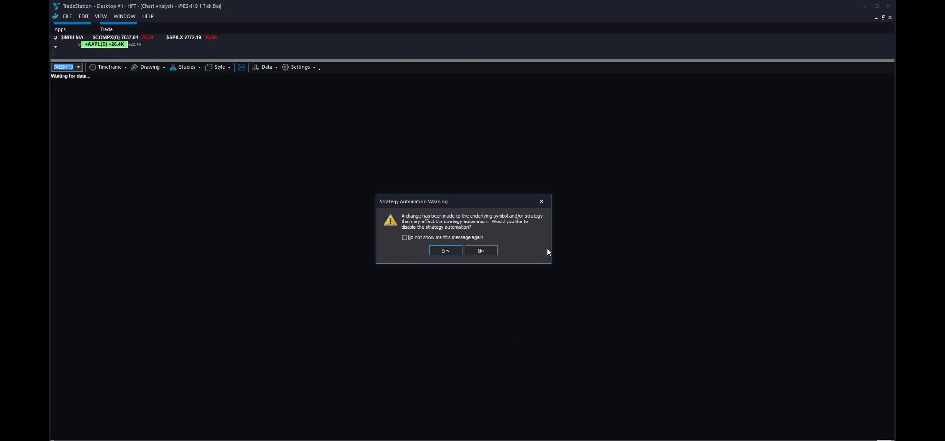
click(480, 250)
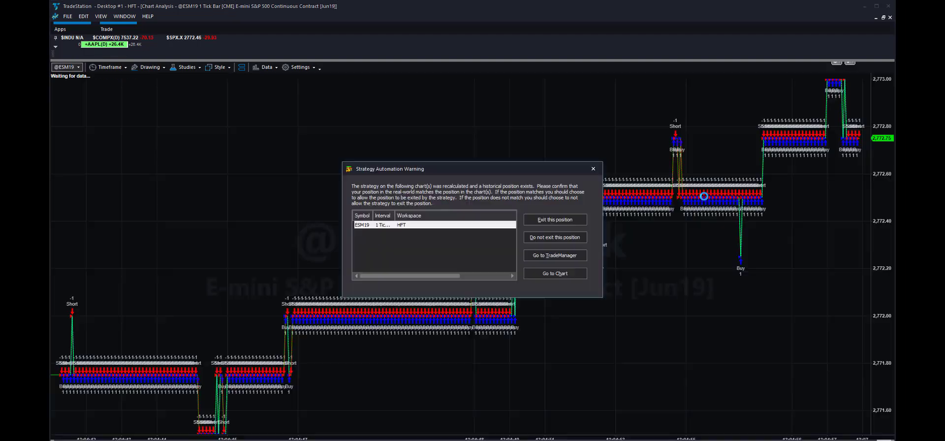
click(553, 220)
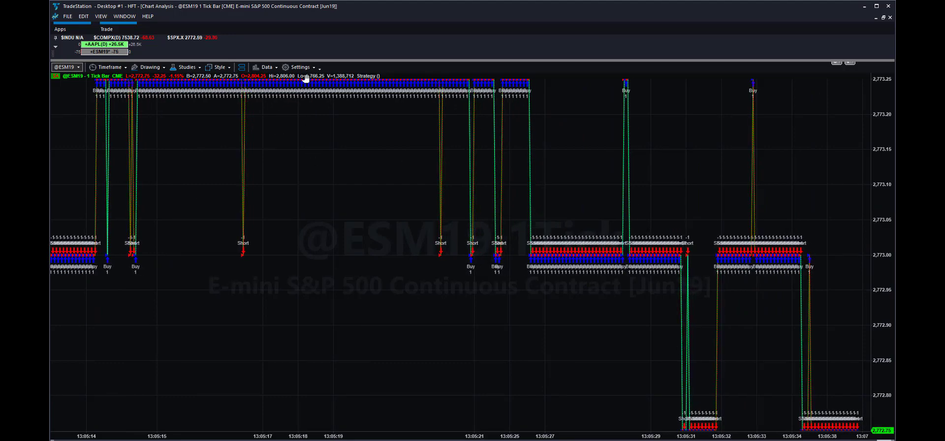
click(276, 68)
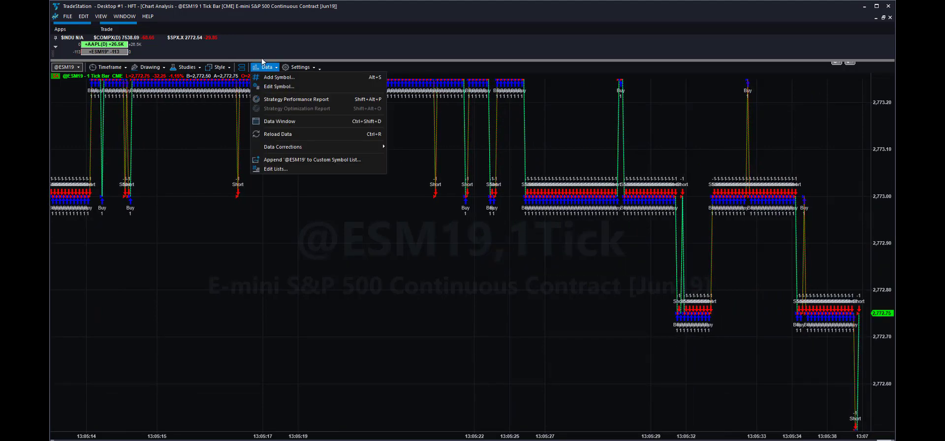
click(252, 84)
click(274, 69)
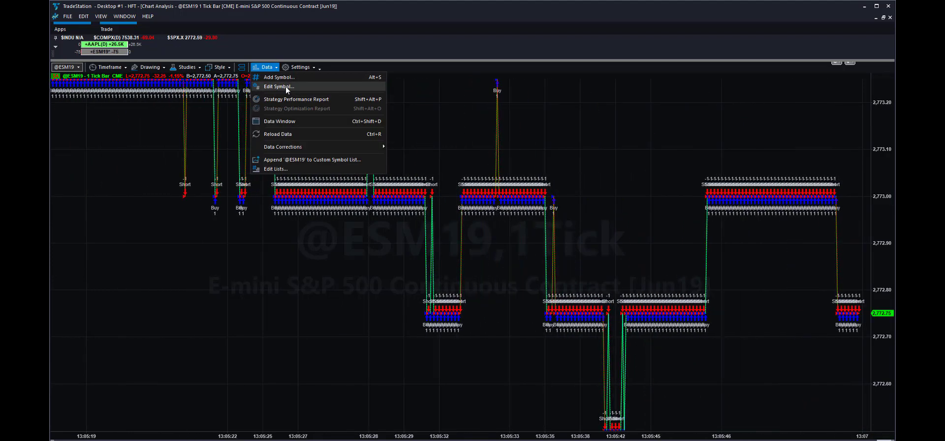
click(286, 87)
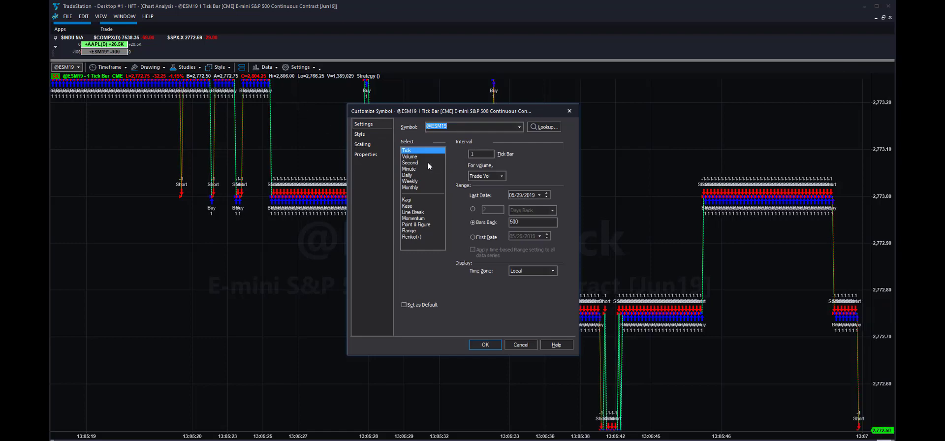
click(414, 169)
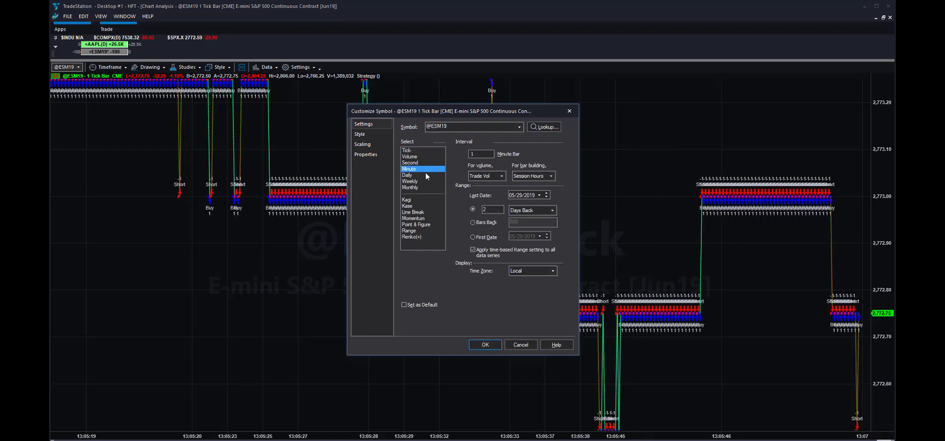
click(481, 347)
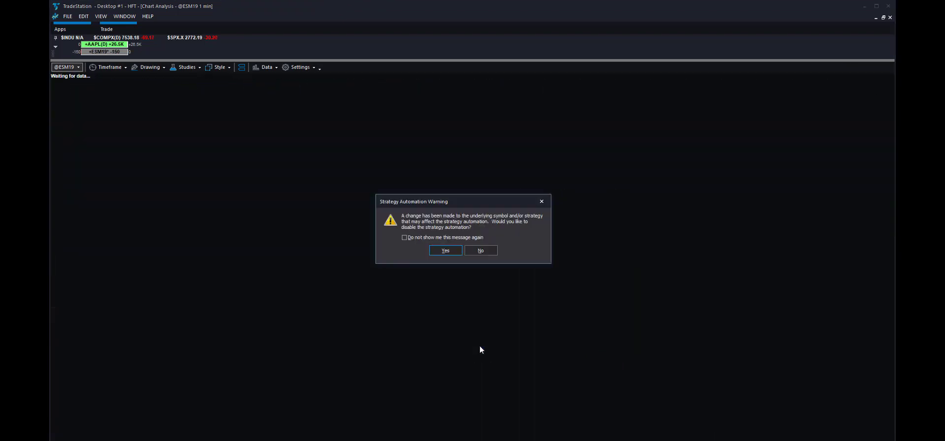
click(468, 254)
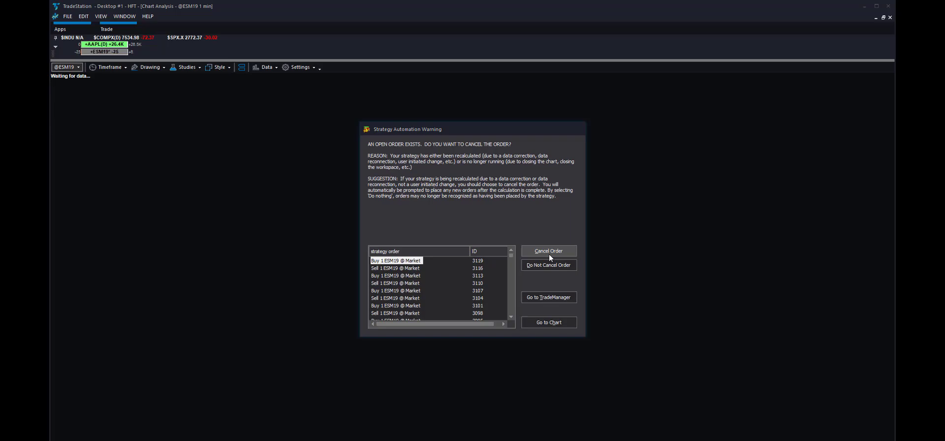
click(549, 253)
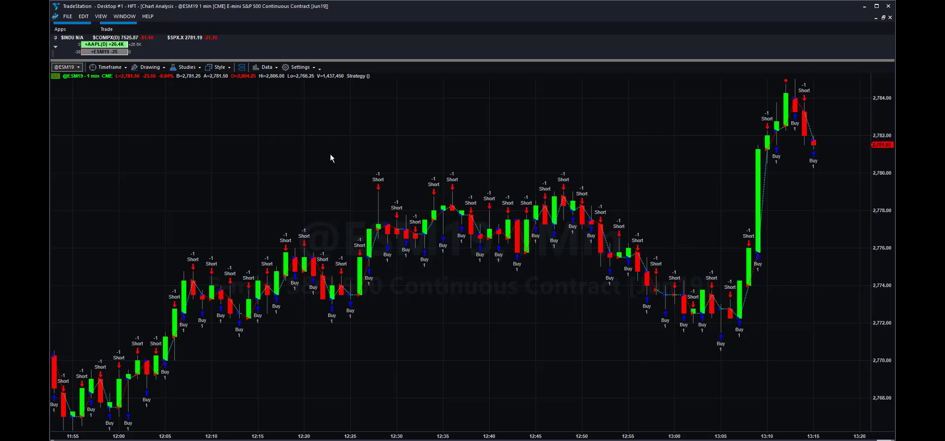
right_click(322, 115)
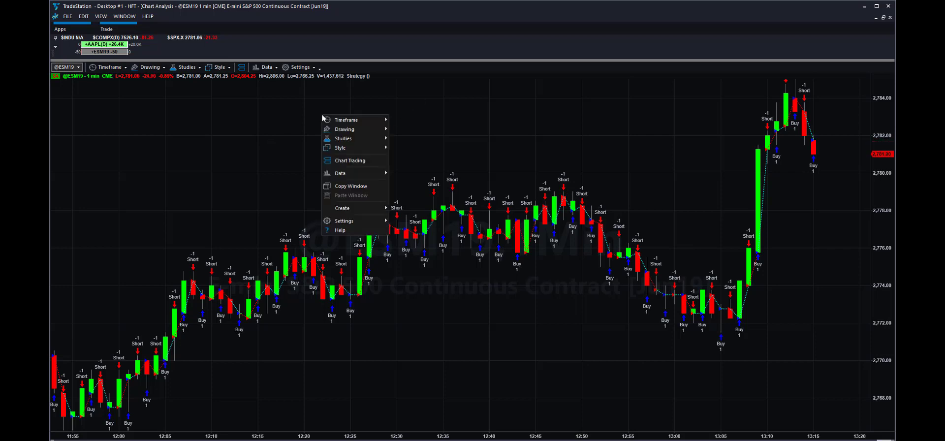
mouse_move(365, 174)
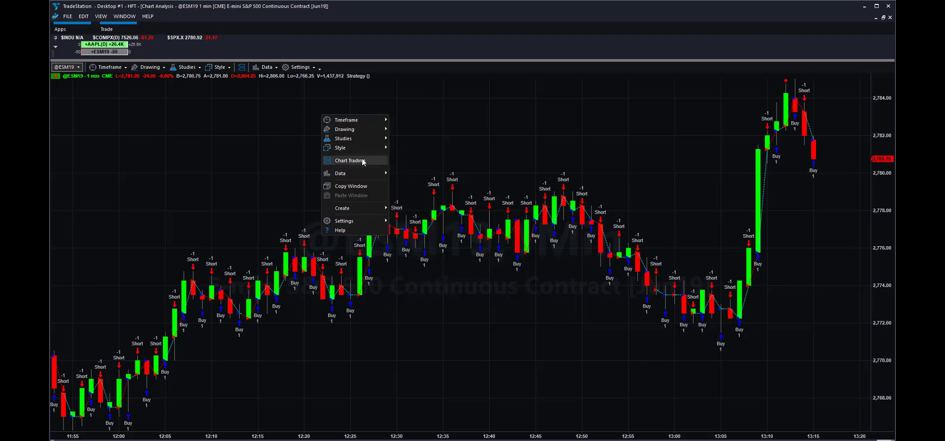
mouse_move(368, 221)
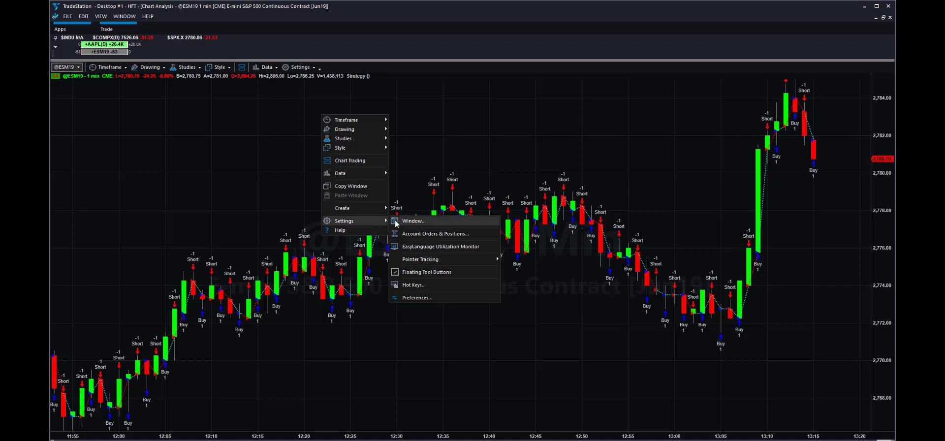
click(424, 234)
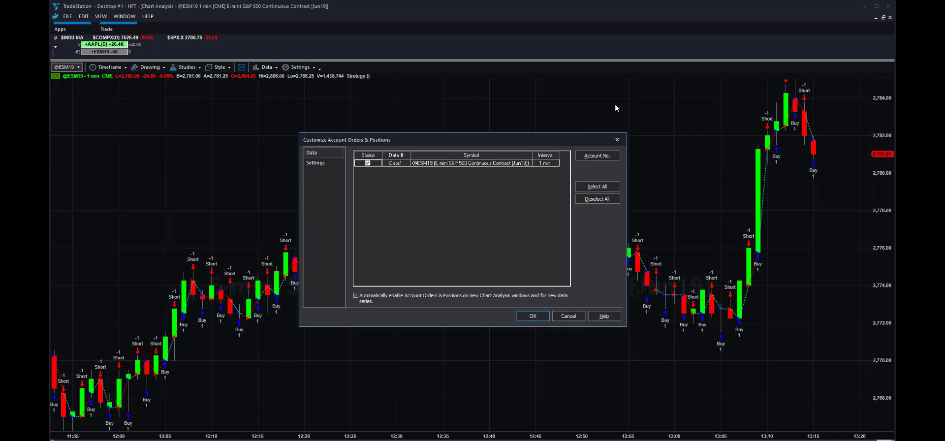
click(541, 319)
click(541, 318)
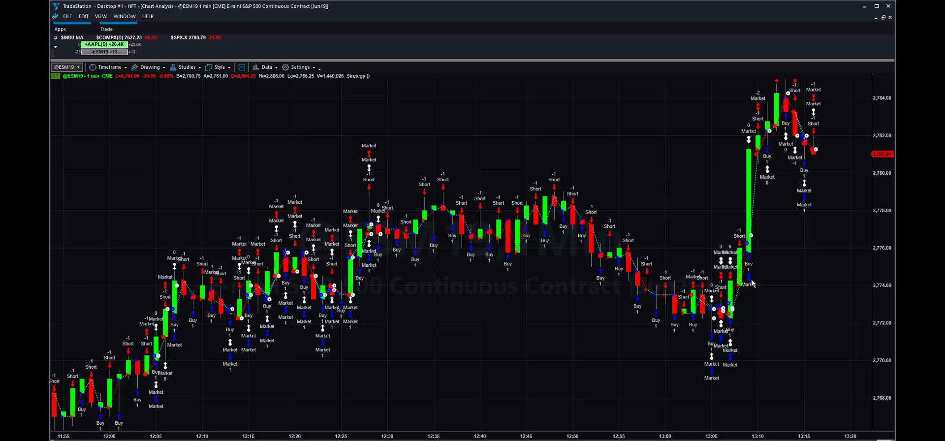
right_click(260, 117)
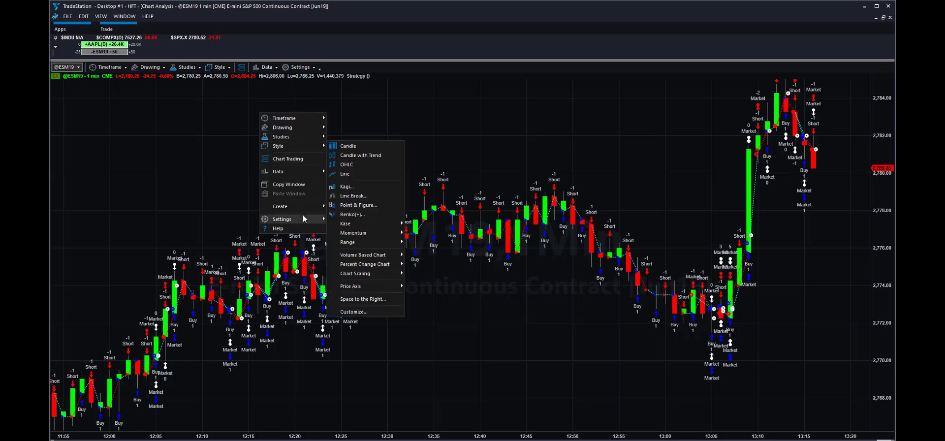
mouse_move(302, 220)
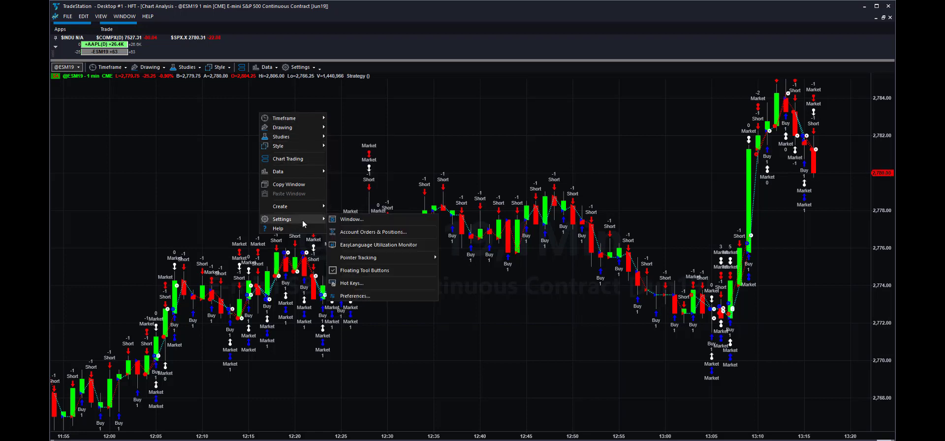
click(367, 231)
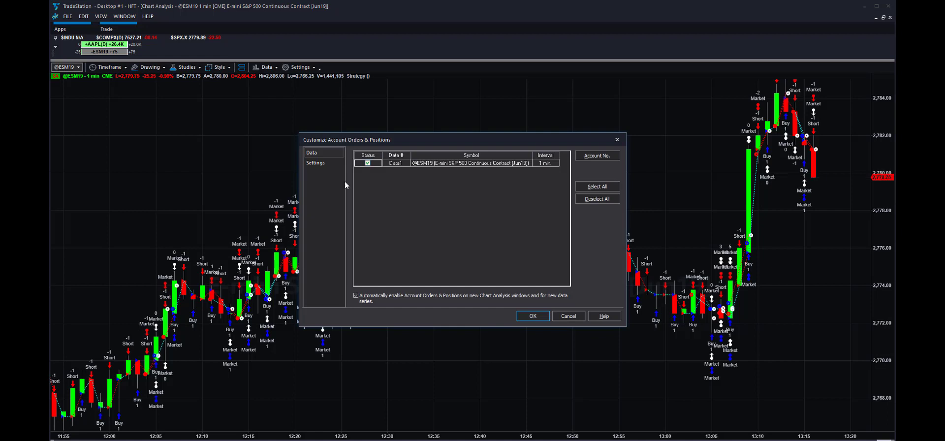
click(368, 163)
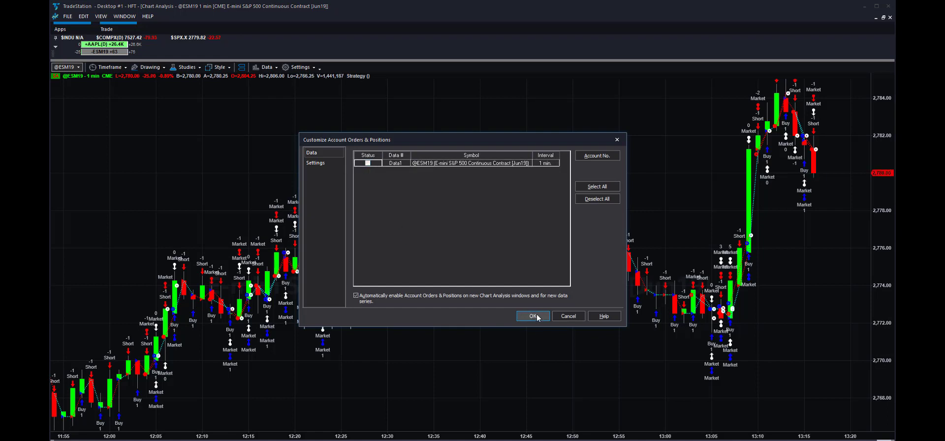
click(534, 316)
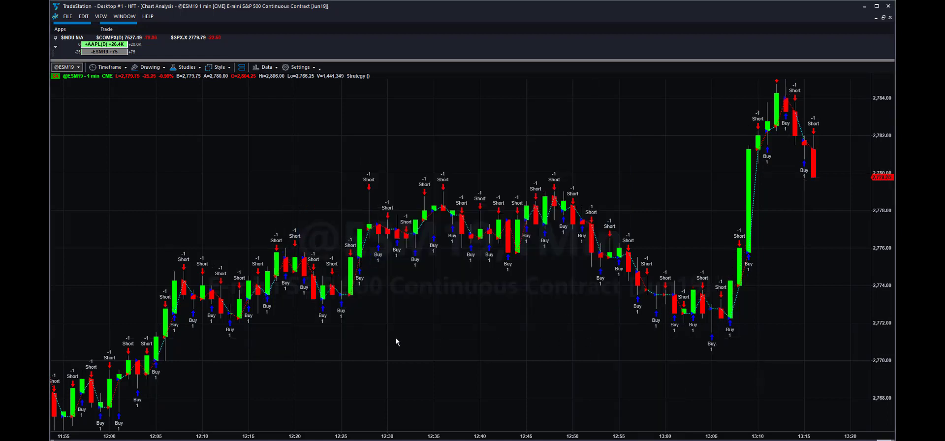